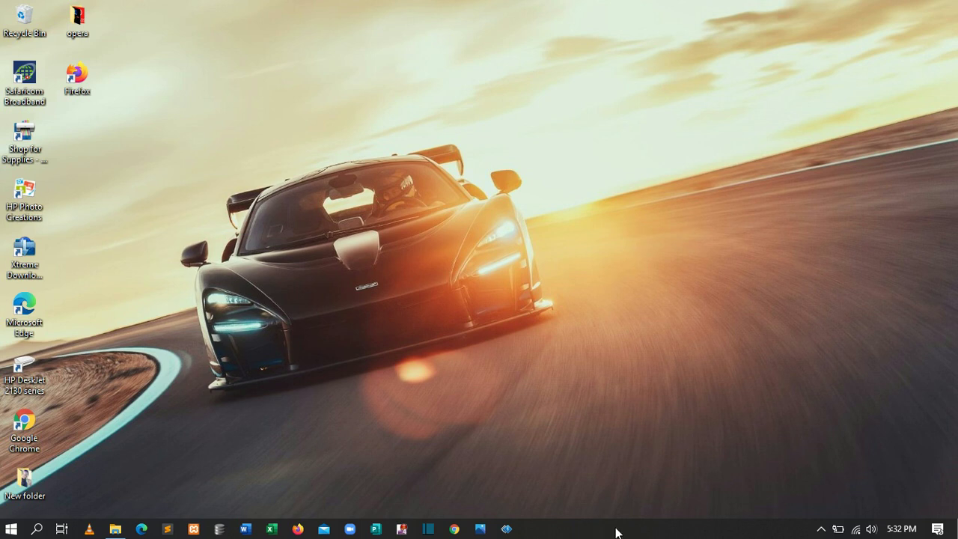
- Launch Task Manager from the taskbar, maximize it, and show the Startup tab's eight programs
right_click(616, 531)
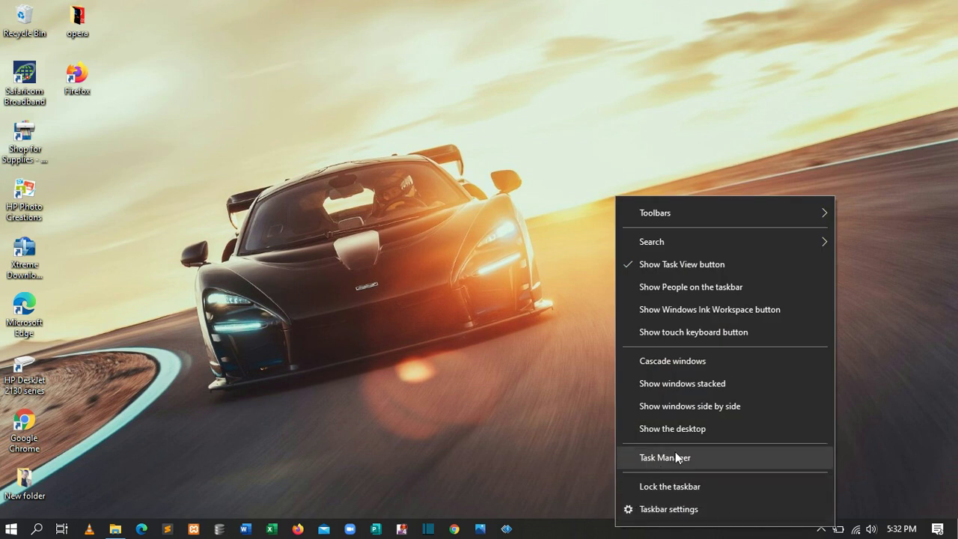
click(649, 456)
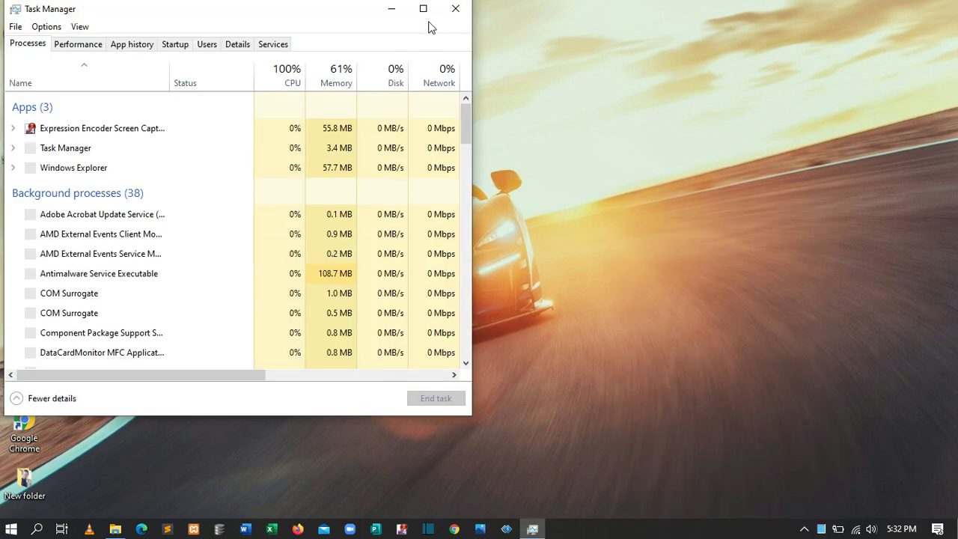
click(423, 9)
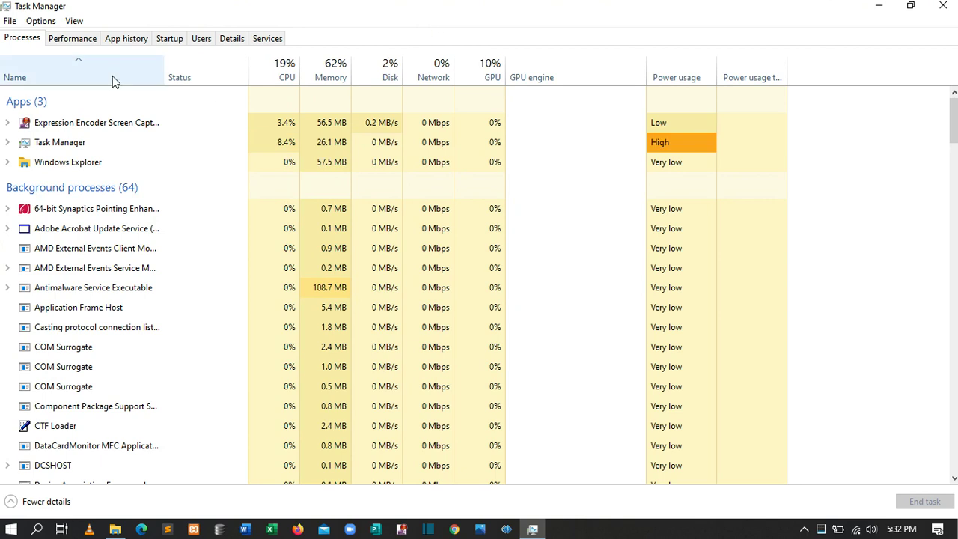
click(172, 40)
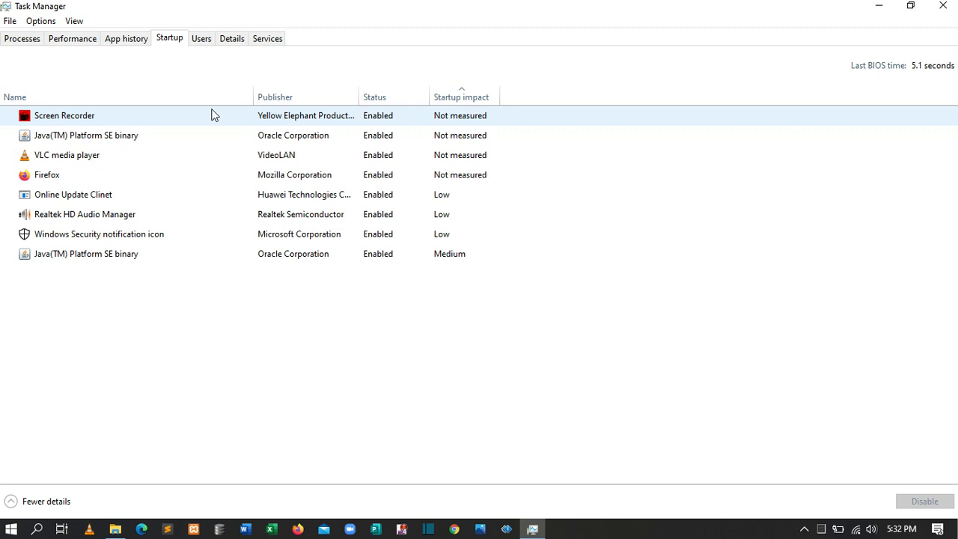
- Disable Screen Recorder, VLC media player and Firefox from launching at startup
click(235, 122)
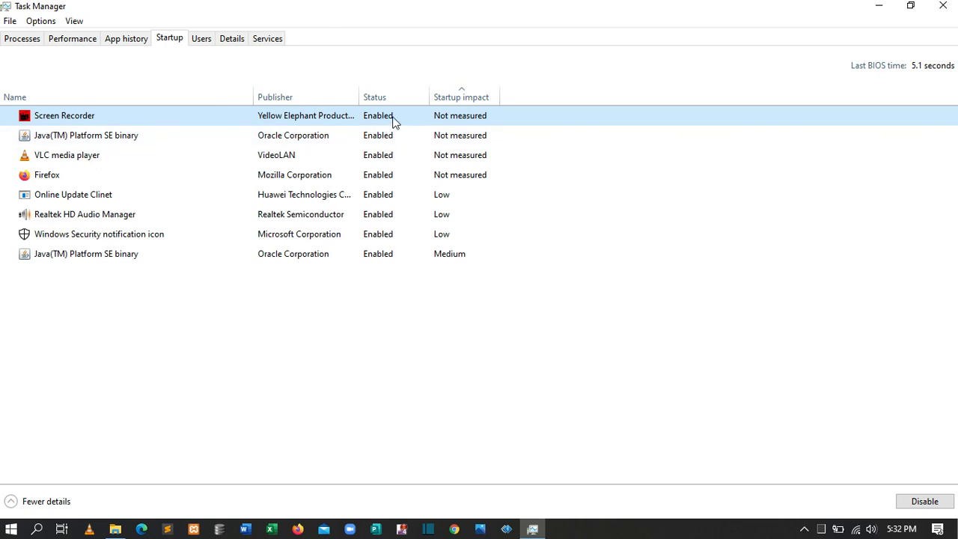
click(926, 506)
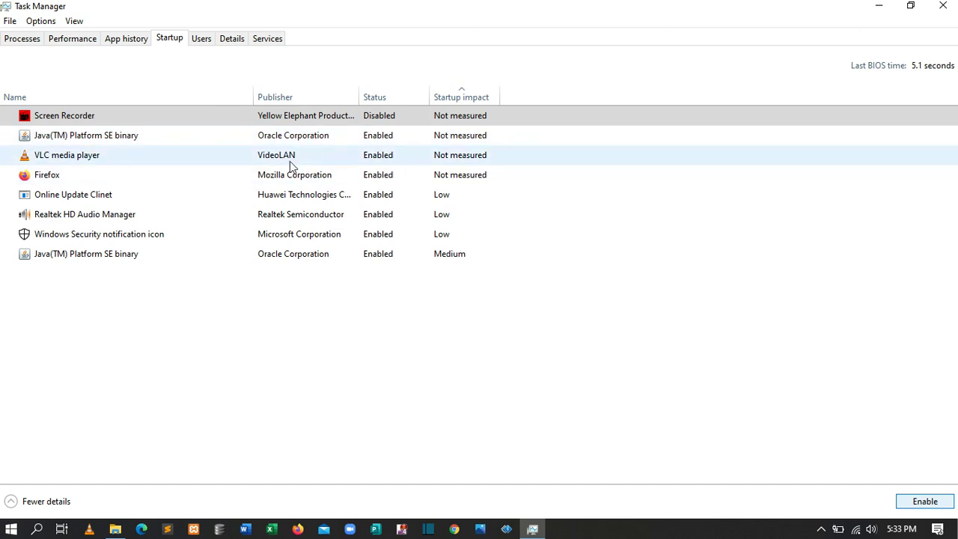
click(292, 163)
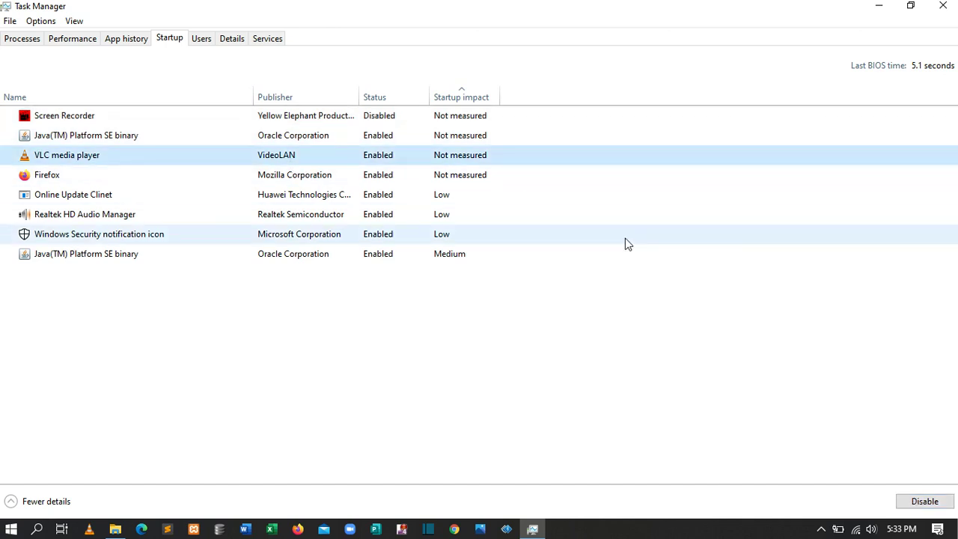
click(925, 501)
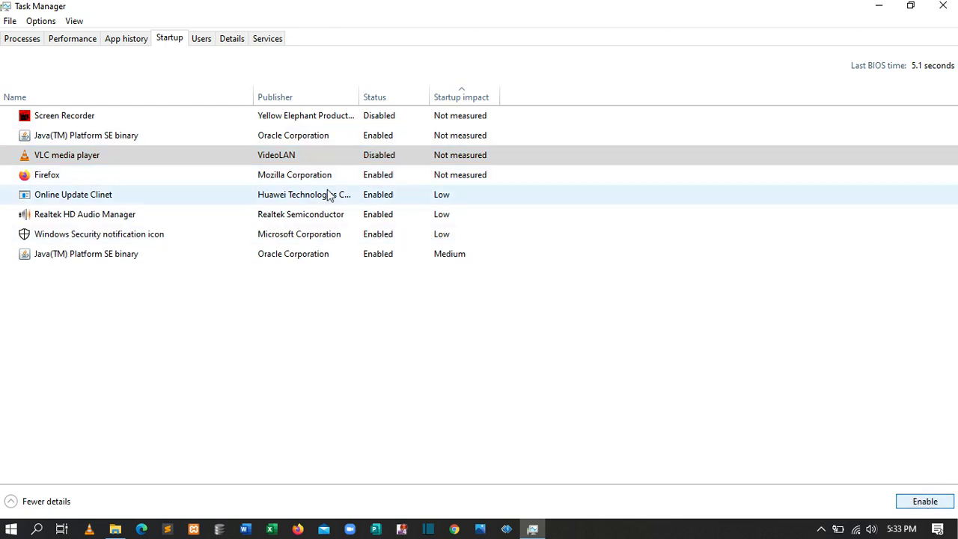
click(291, 179)
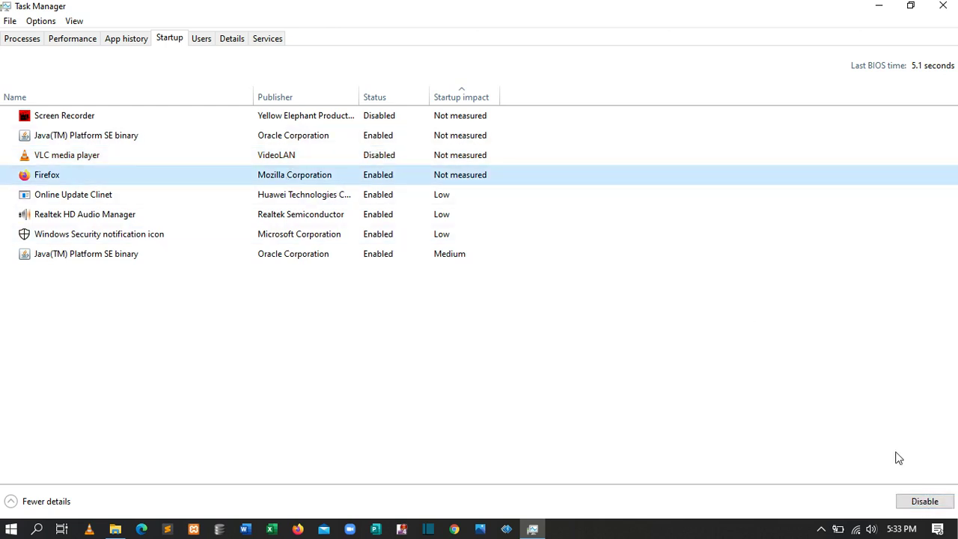
click(923, 501)
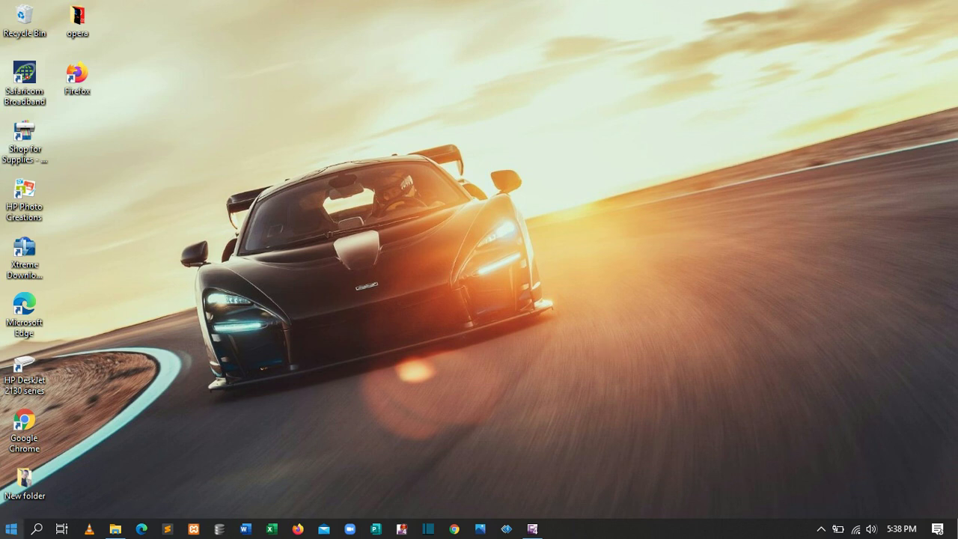
- Go to Settings > System > Storage to see Local Disk (C:): 73.6 GB used, 393 GB free
click(12, 529)
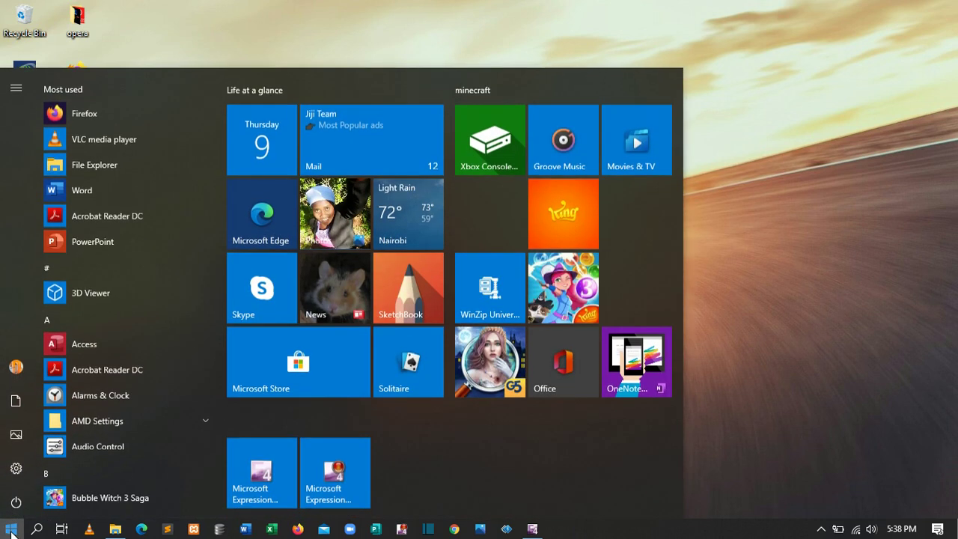
click(20, 469)
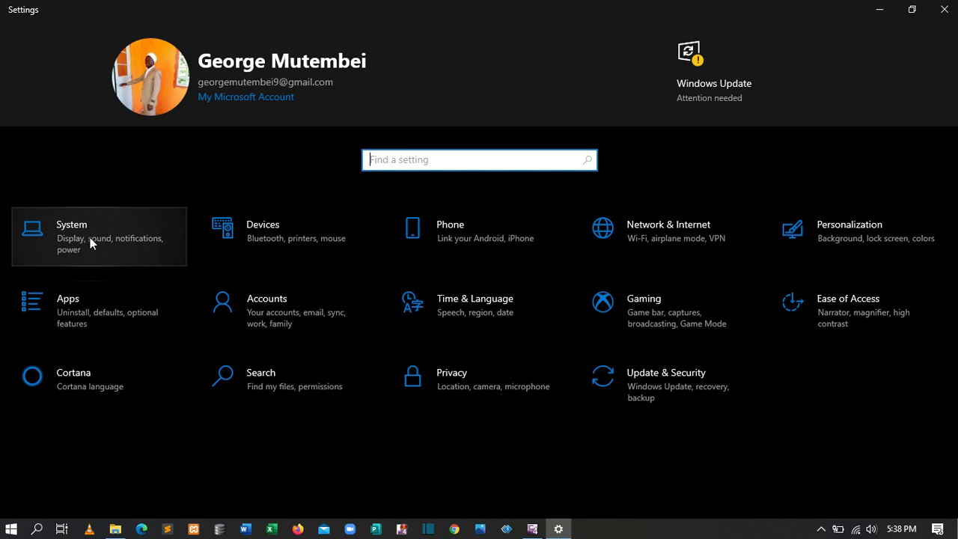
click(88, 237)
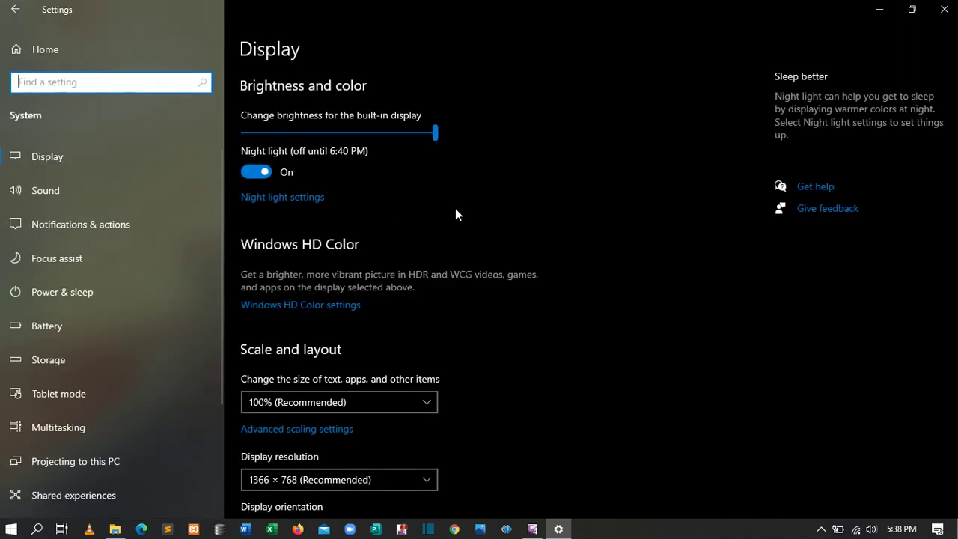
click(75, 359)
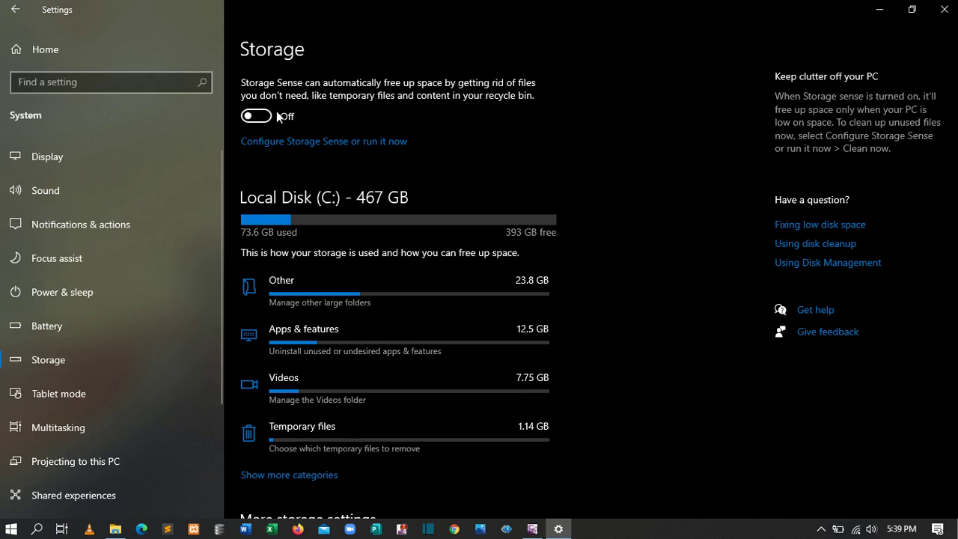
- Switch Storage Sense on and close Settings with Alt+F4
click(256, 118)
key(alt+F4)
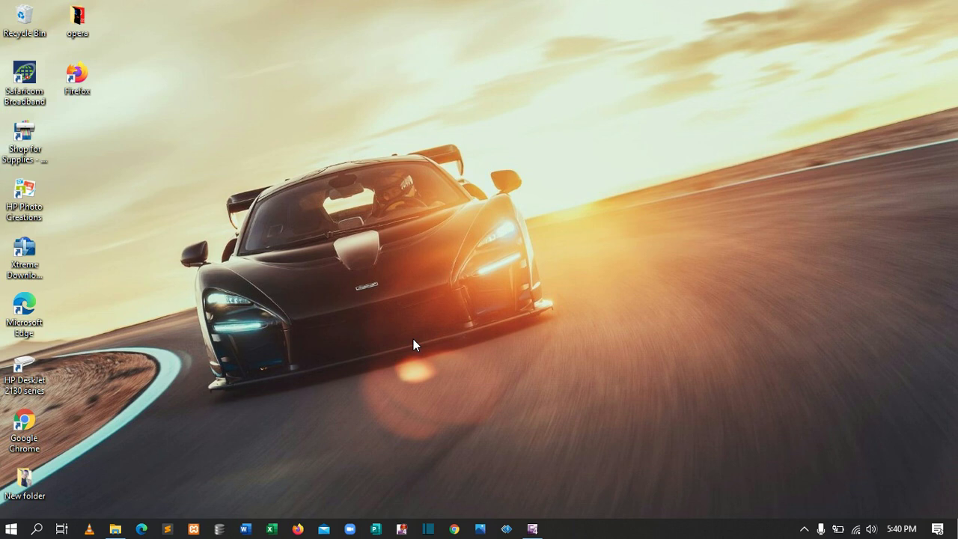
- Reopen Settings from Start and go to the Update & Security Windows Update page
click(11, 528)
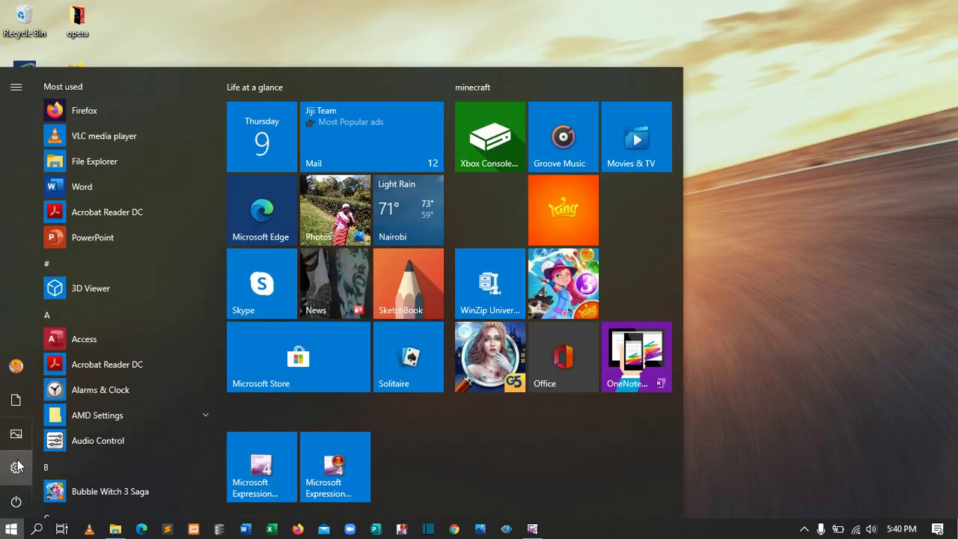
mouse_move(26, 468)
click(41, 469)
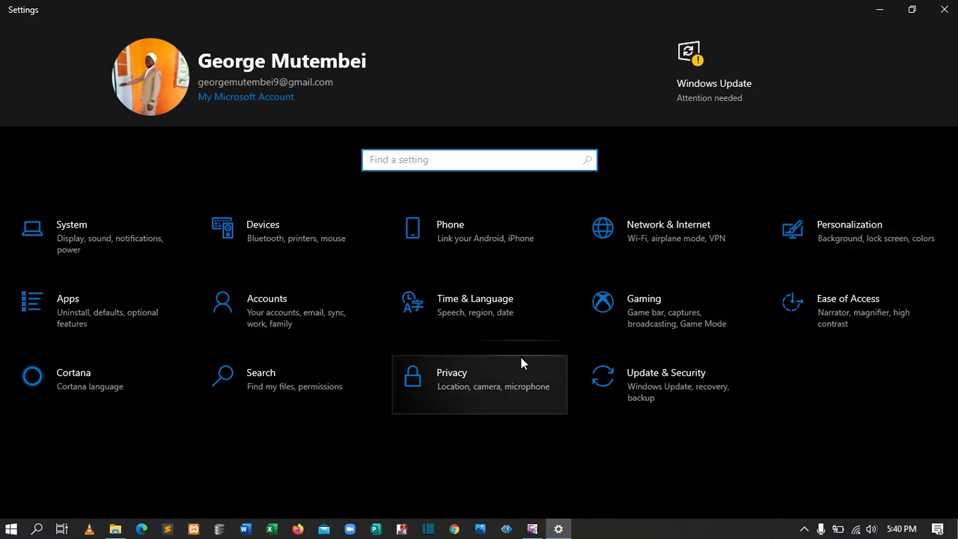
click(678, 389)
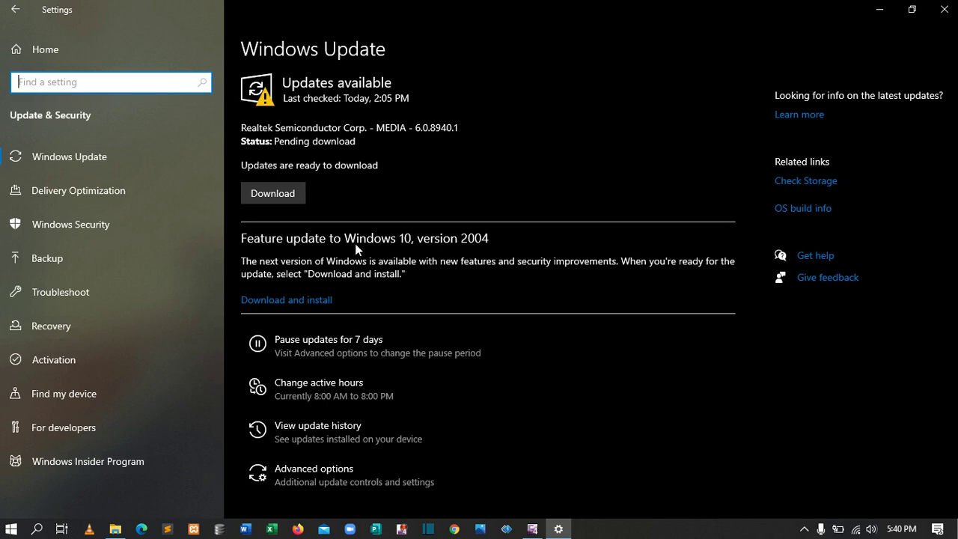
- Start downloading the pending Realtek MEDIA update
click(279, 191)
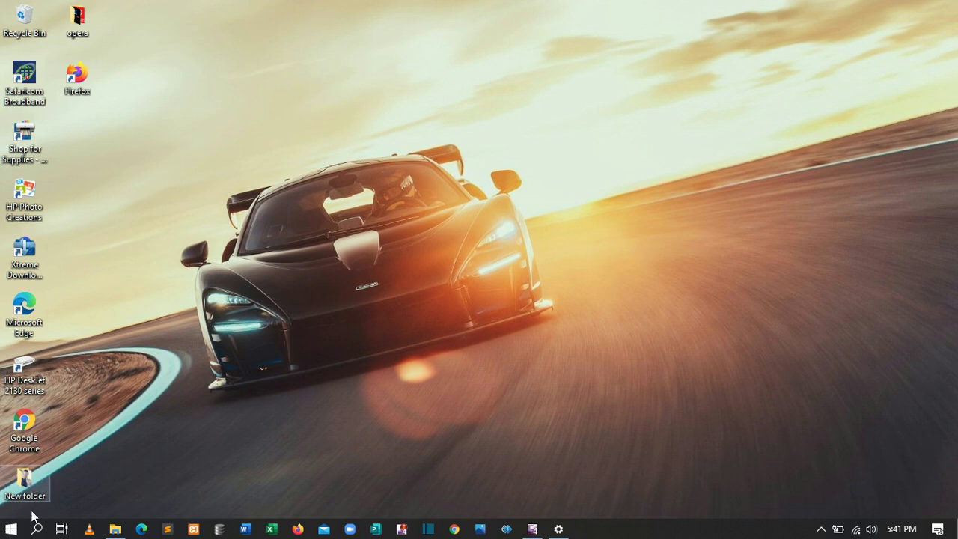
- Search Start for 'disk cleanup' and launch the Disk Cleanup app
click(11, 529)
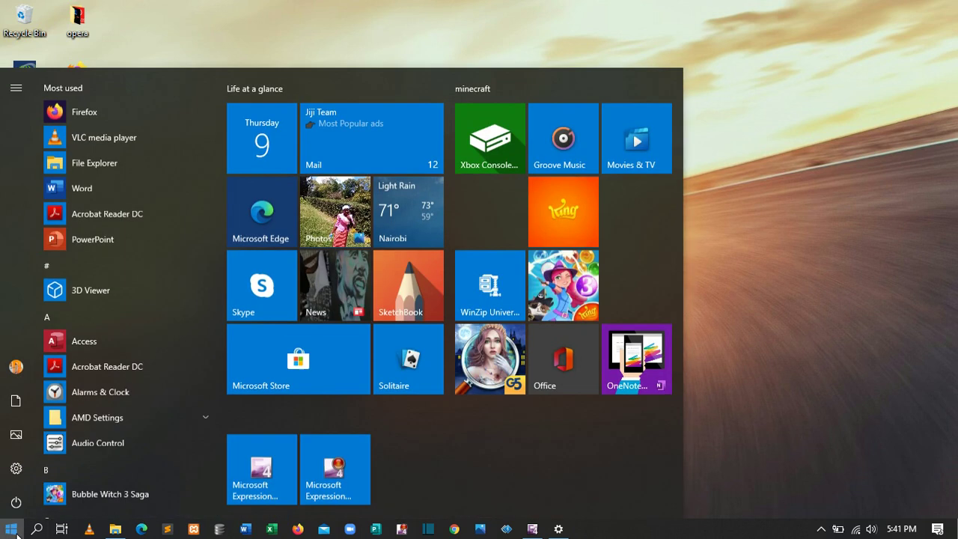
key(super+s)
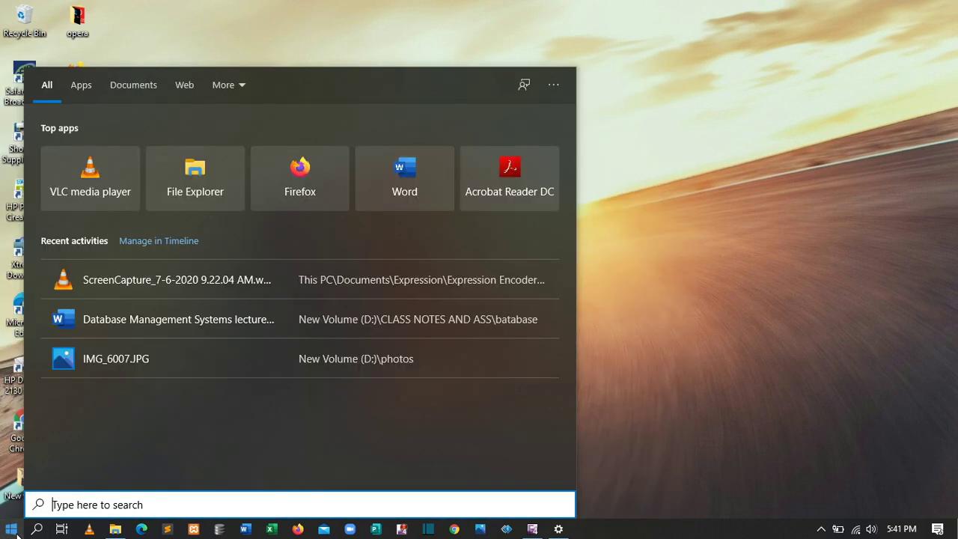
text(disk)
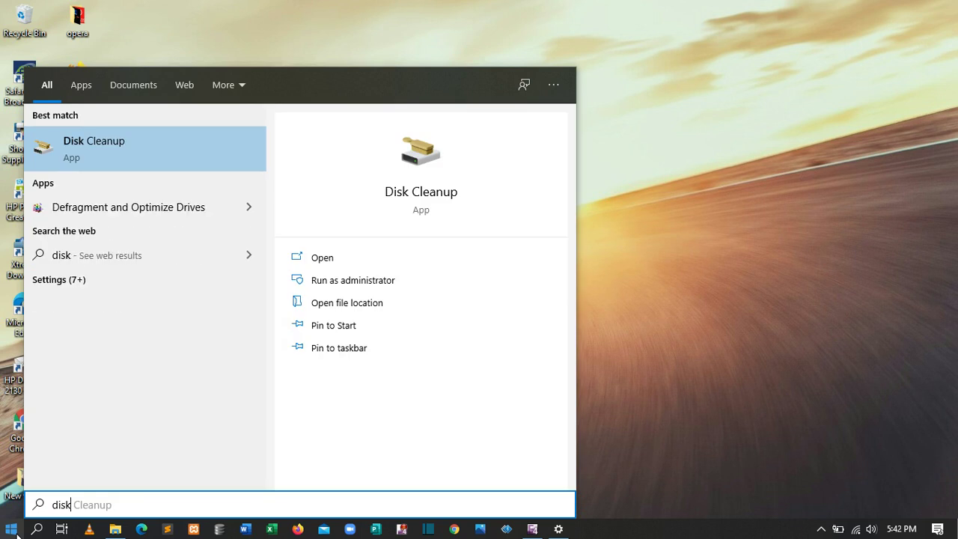
text( clea)
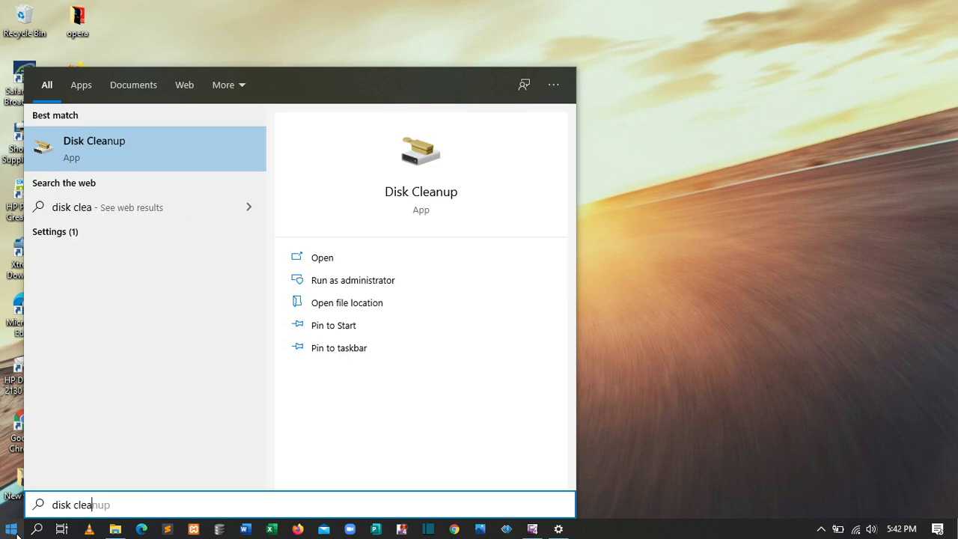
text(nup)
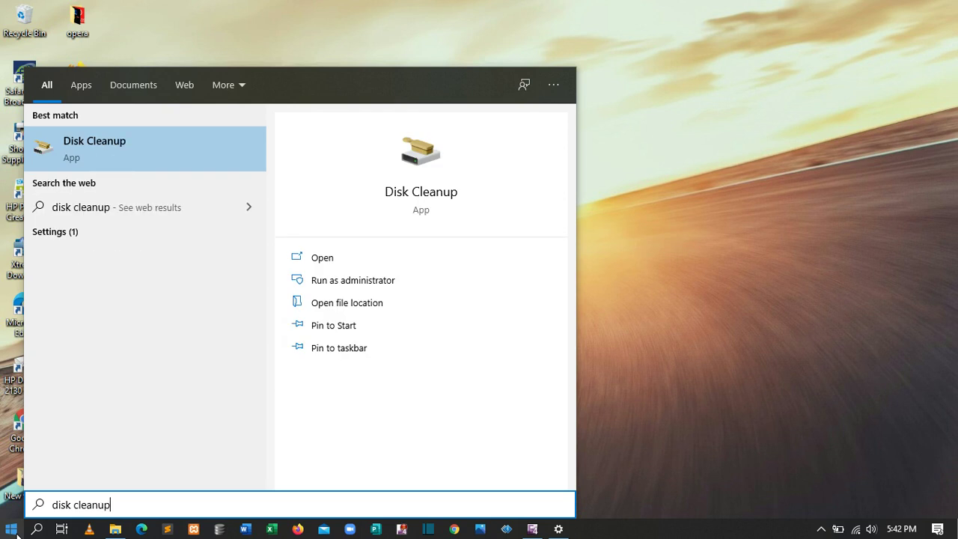
key(Return)
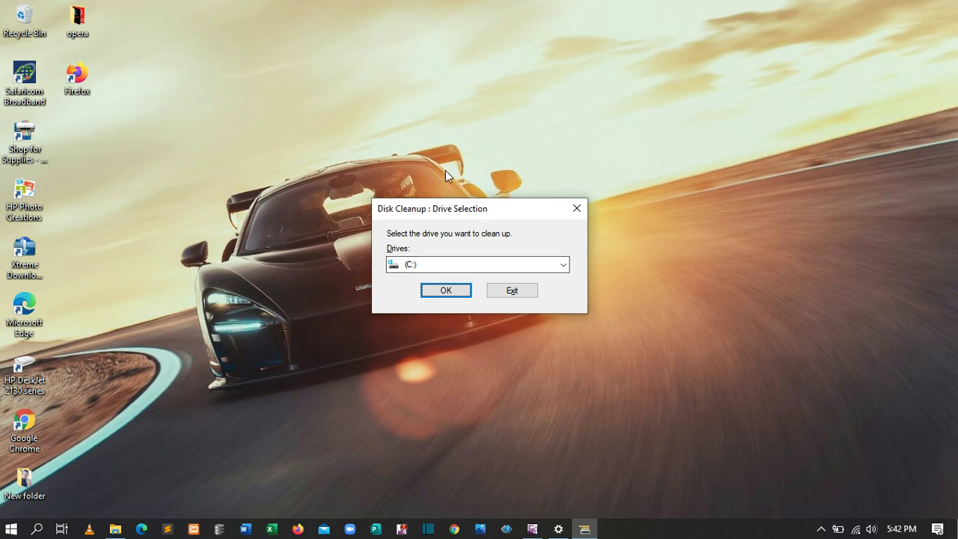
- Choose drive (C:) in the Drive Selection list and confirm
click(563, 264)
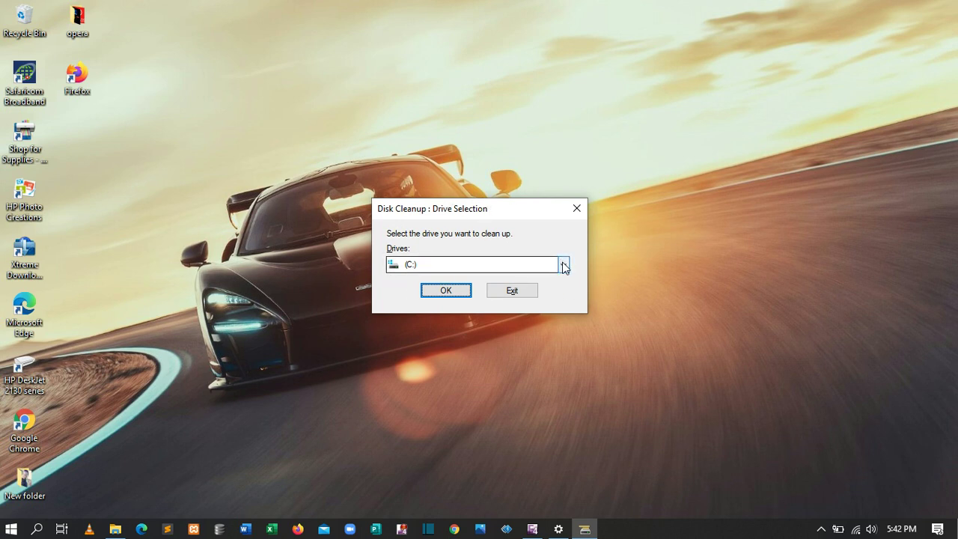
click(433, 282)
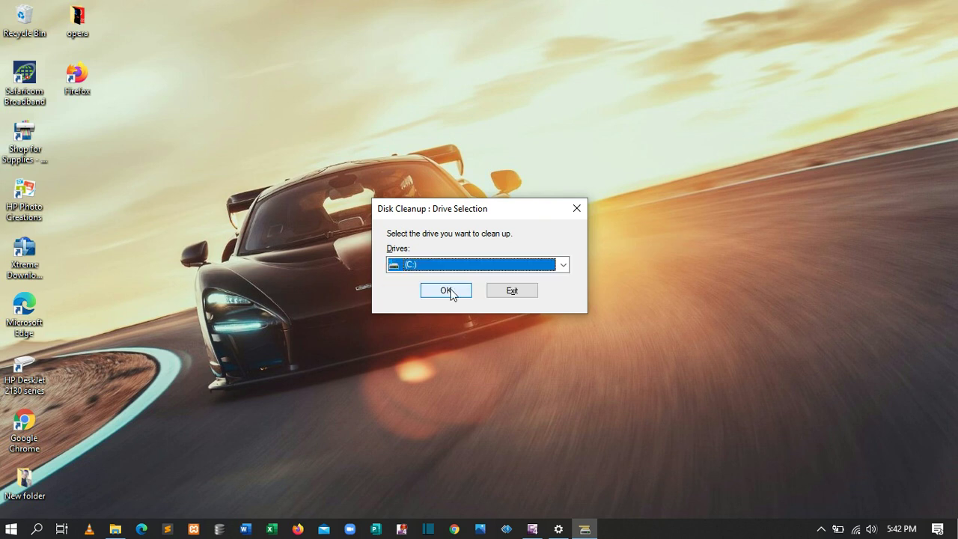
click(450, 288)
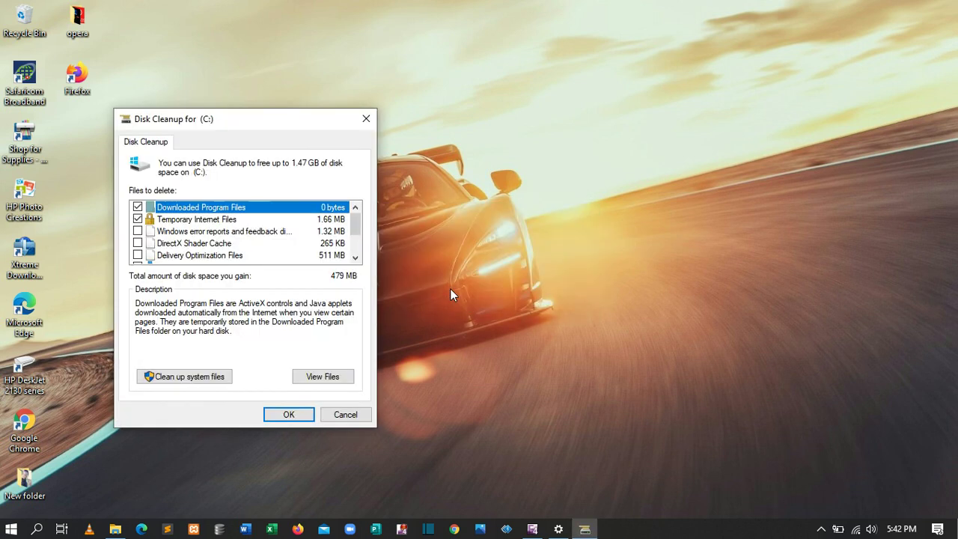
- Delete error reports, Delivery Optimization Files and Temporary files (1.03 GB), leaving Recycle Bin unticked
drag(251, 124, 458, 71)
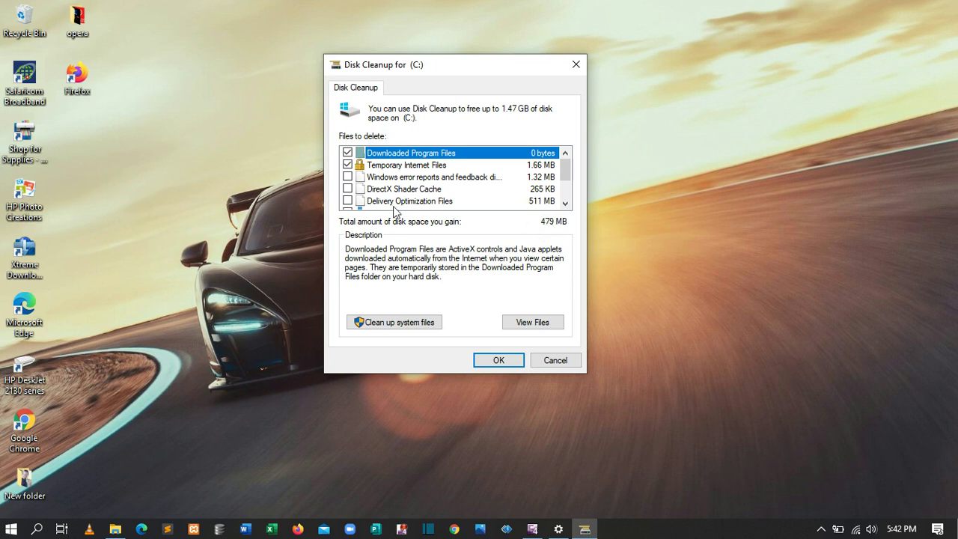
click(347, 177)
click(347, 201)
scroll(565, 182, down, 1)
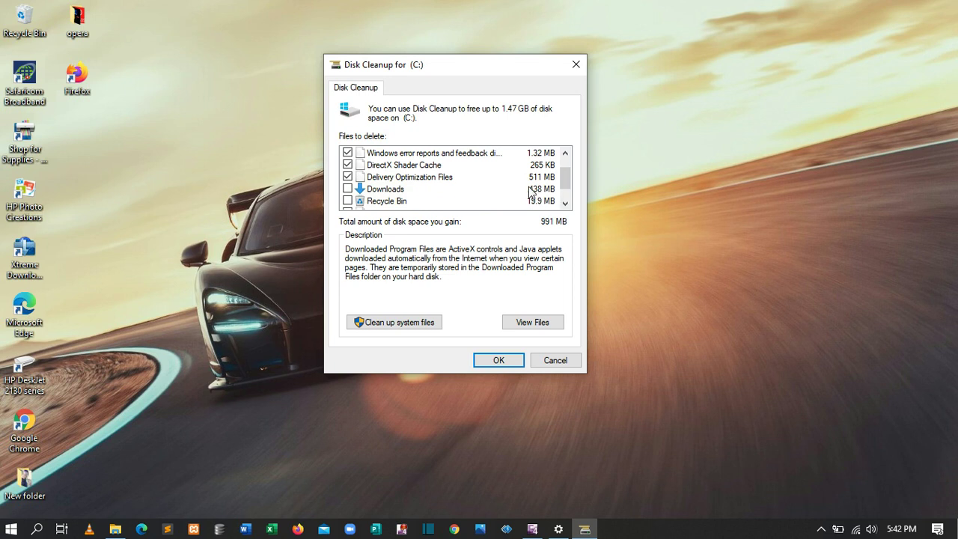
click(347, 201)
drag(565, 182, 569, 195)
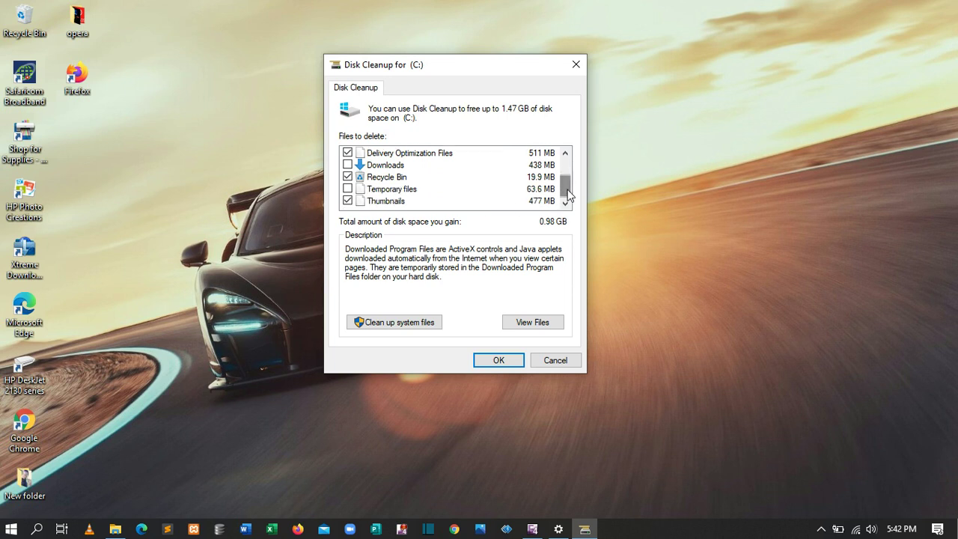
click(347, 189)
click(347, 176)
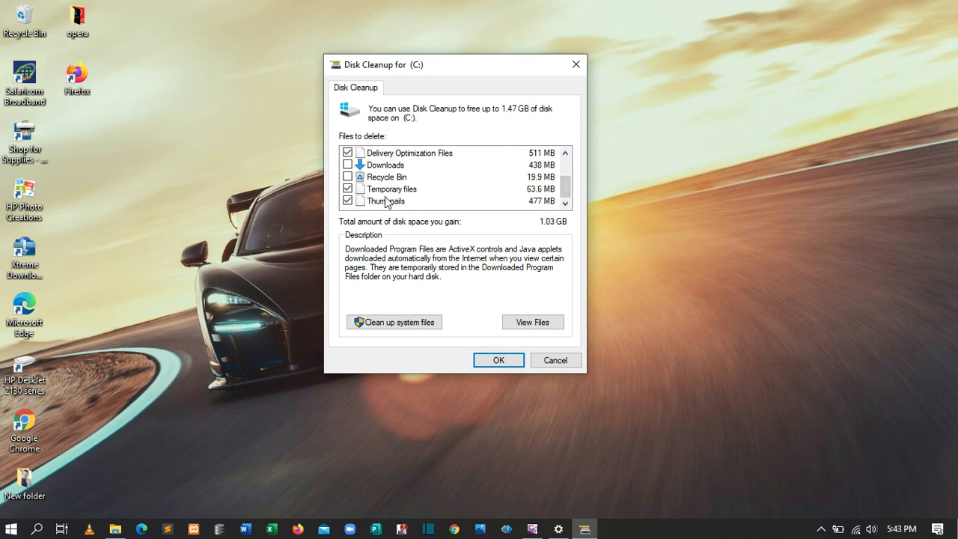
click(498, 360)
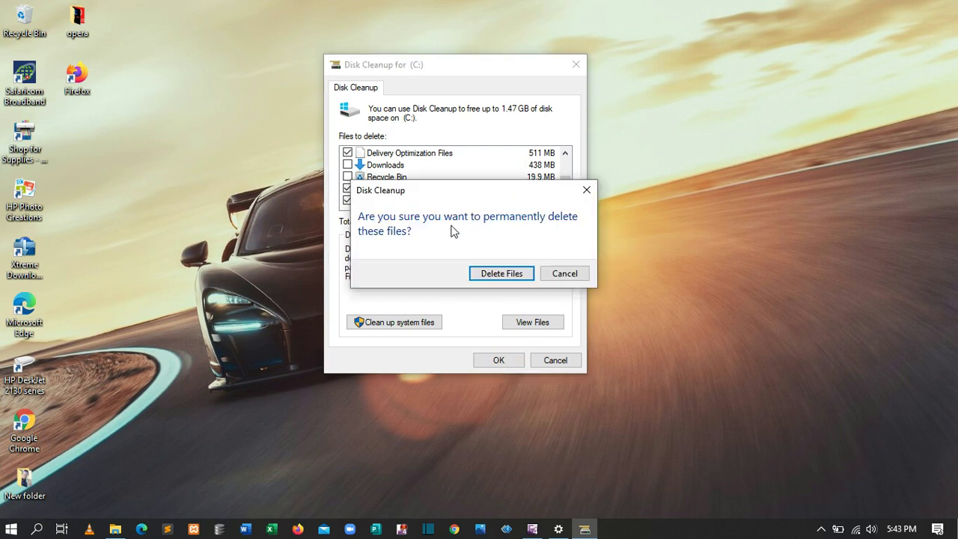